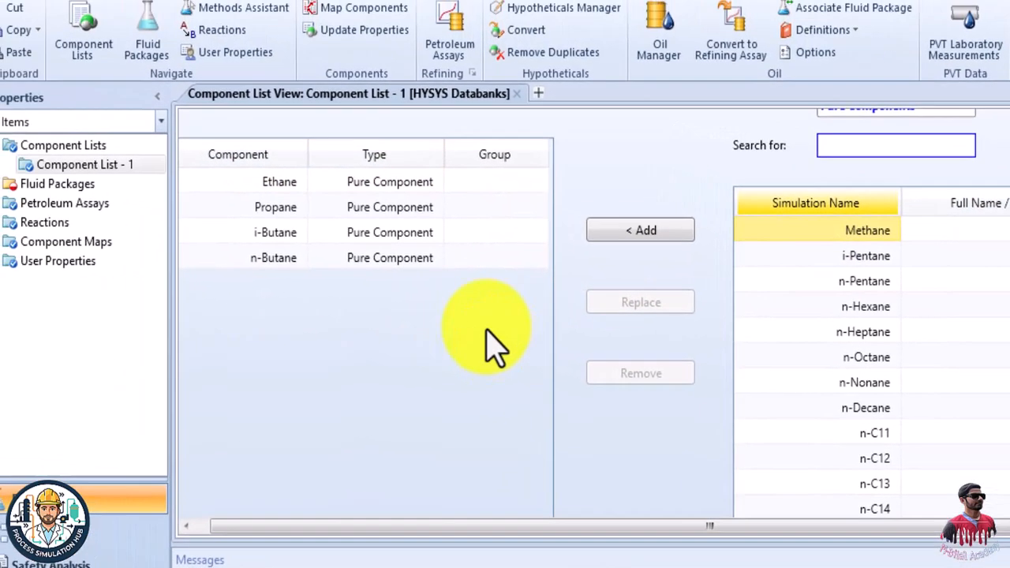
Add a fluid package for Component List - 1 that uses the Peng-Robinson property package.
{"action": "left_click", "coordinate": [78, 187]}
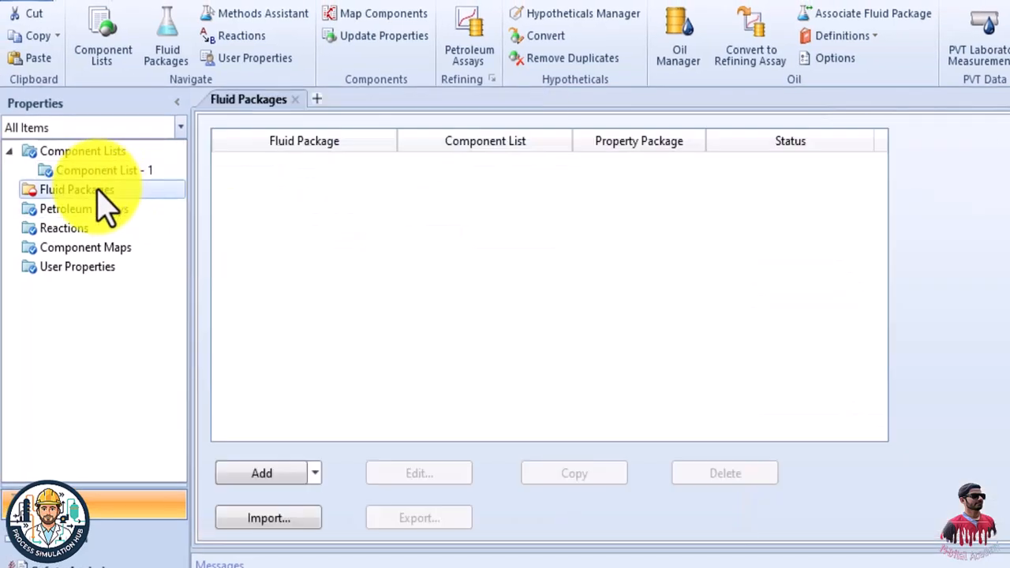
{"action": "left_click", "coordinate": [261, 474]}
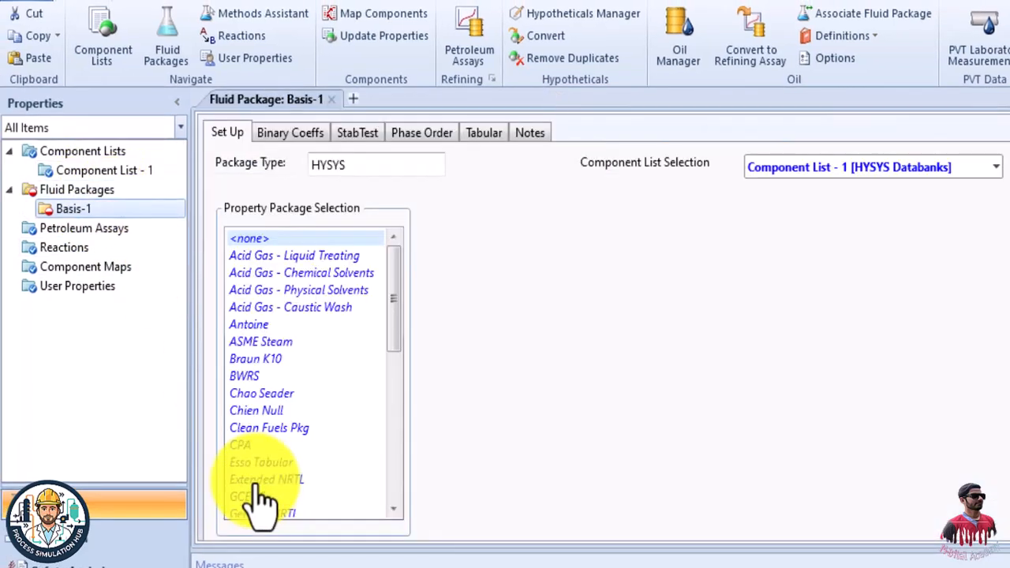
{"action": "left_click_drag", "start_coordinate": [406, 282], "coordinate": [402, 476]}
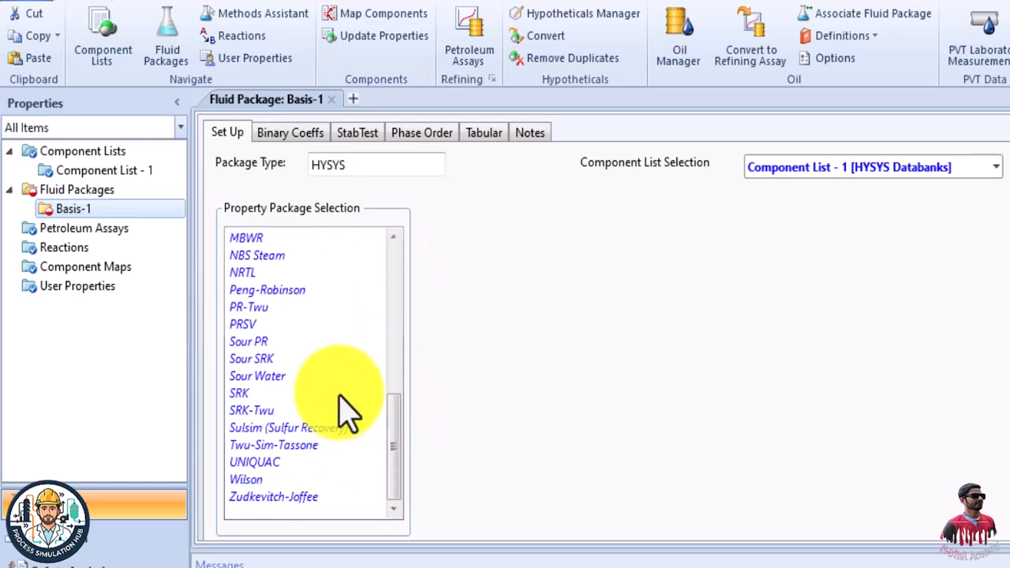
{"action": "left_click", "coordinate": [302, 293]}
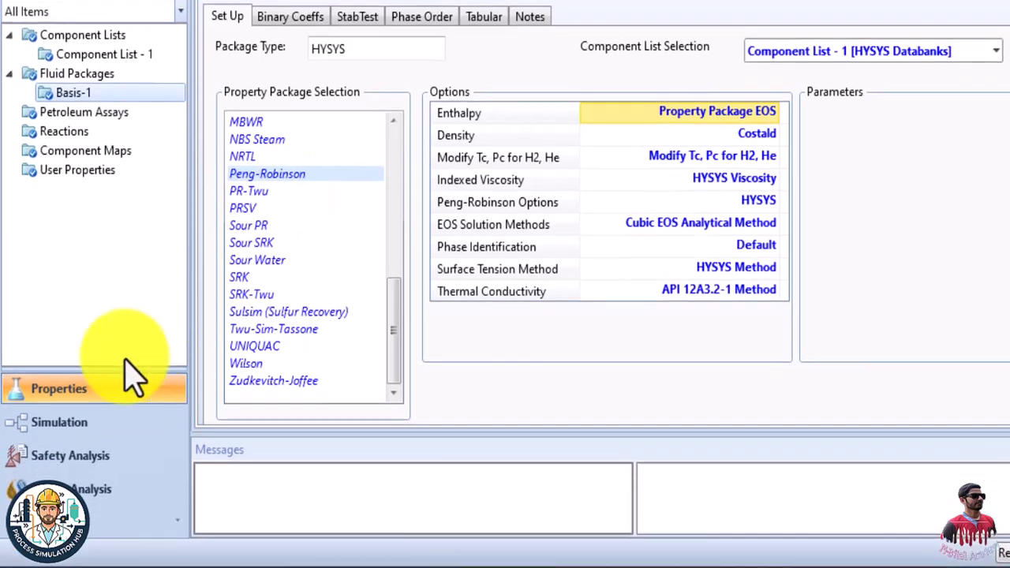
Enter the Simulation environment, add a material stream to the flowsheet and name it Feed.
{"action": "left_click", "coordinate": [57, 434]}
{"action": "left_click", "coordinate": [449, 186]}
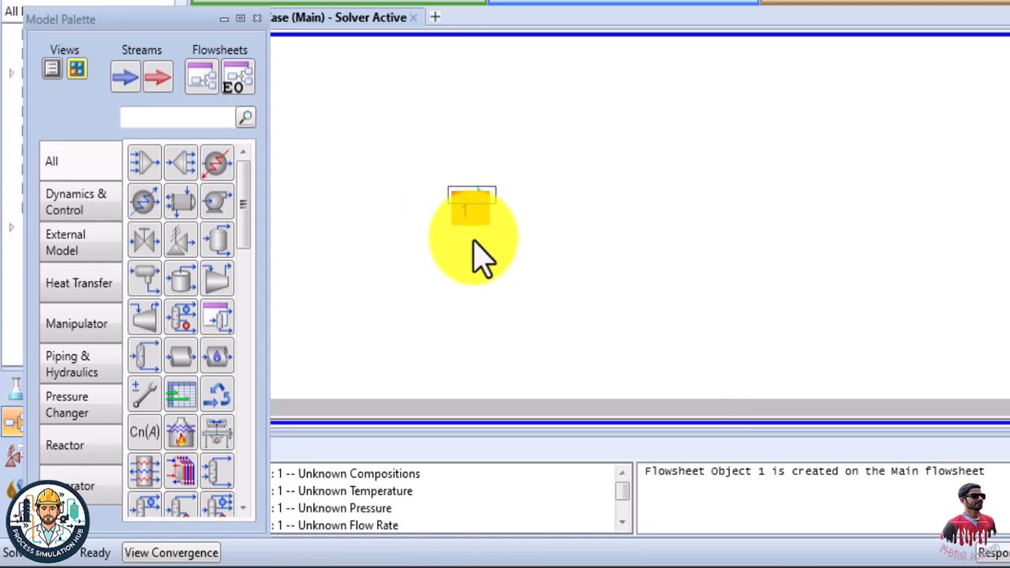
{"action": "double_click", "coordinate": [472, 194]}
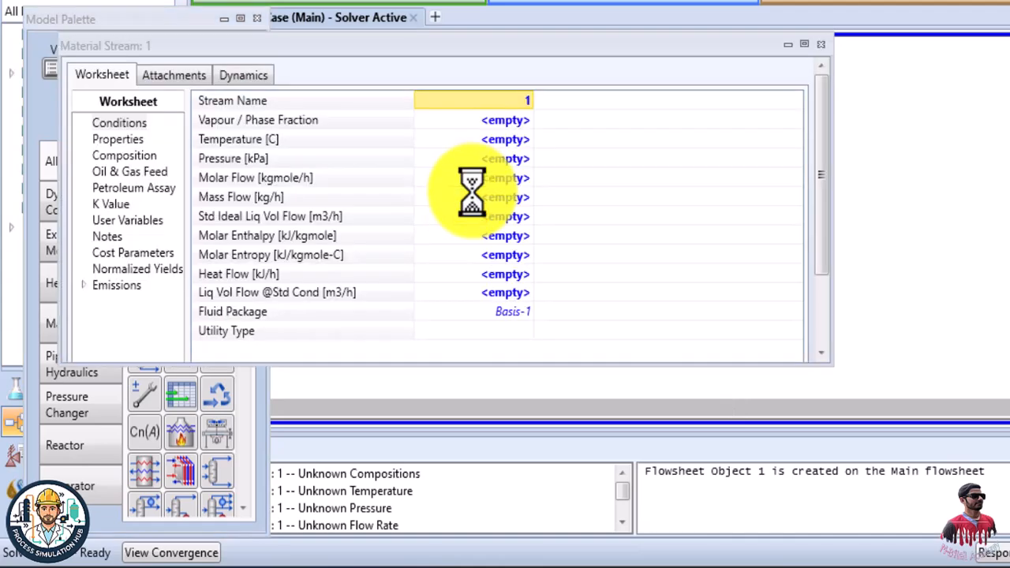
{"action": "left_click", "coordinate": [507, 101]}
{"action": "type", "text": "Feed"}
{"action": "key", "text": "Return"}
Set the Feed stream's temperature to 50 F and its pressure to 1 atm.
{"action": "key", "text": "Return"}
{"action": "type", "text": "50"}
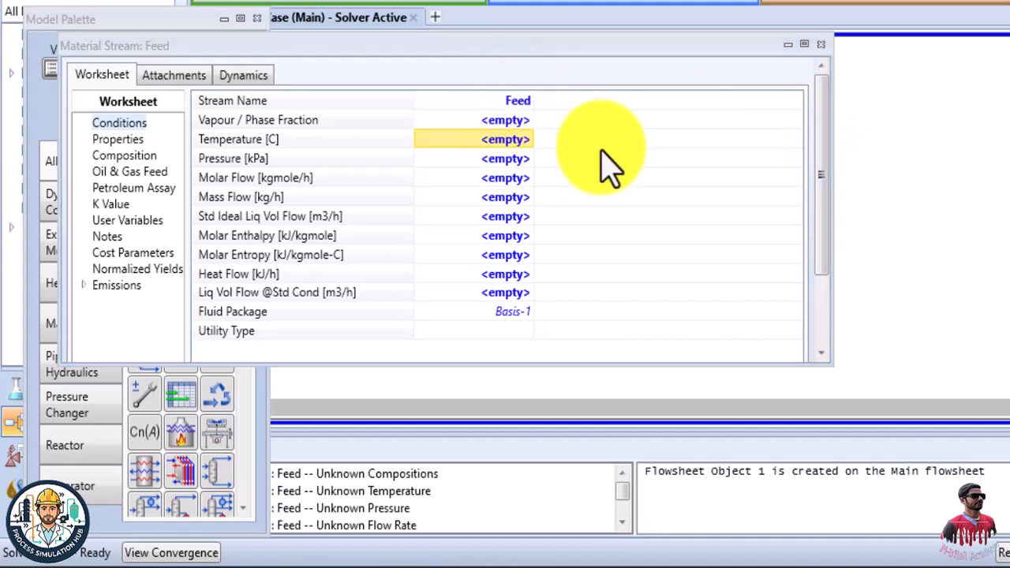
{"action": "left_click", "coordinate": [603, 140]}
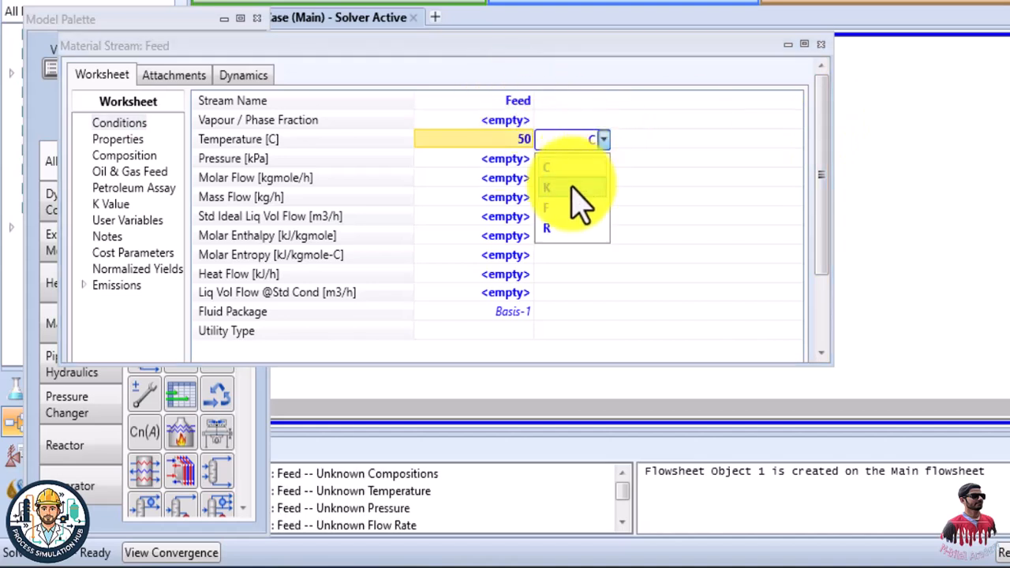
{"action": "left_click", "coordinate": [571, 205]}
{"action": "left_click", "coordinate": [521, 158]}
{"action": "type", "text": "1"}
{"action": "left_click", "coordinate": [629, 163]}
{"action": "key", "text": "a"}
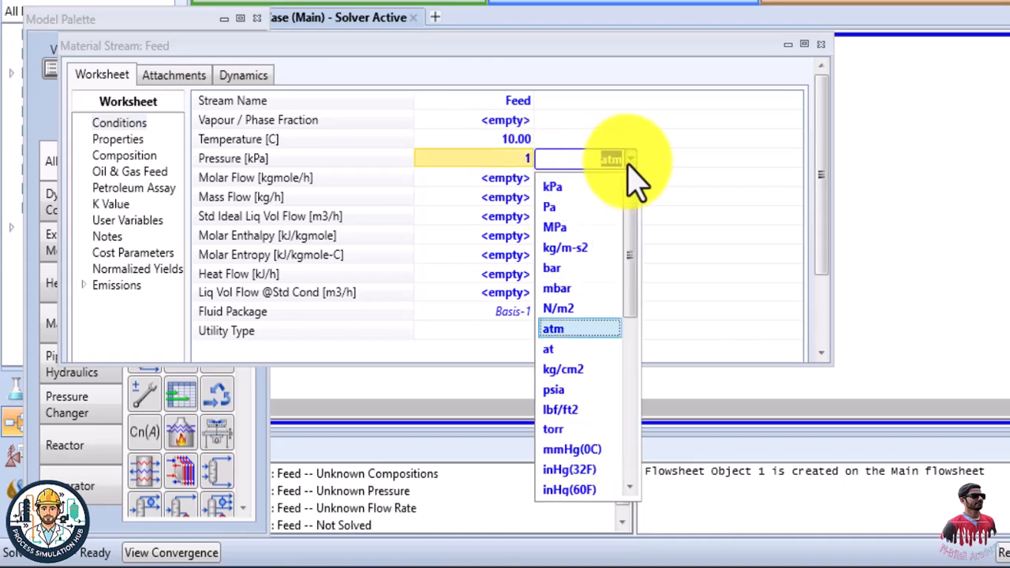
{"action": "key", "text": "Return"}
Set the Feed stream's molar flow to 100 lbmole/h.
{"action": "type", "text": "1"}
{"action": "left_click", "coordinate": [619, 177]}
{"action": "key", "text": "l"}
{"action": "key", "text": "l"}
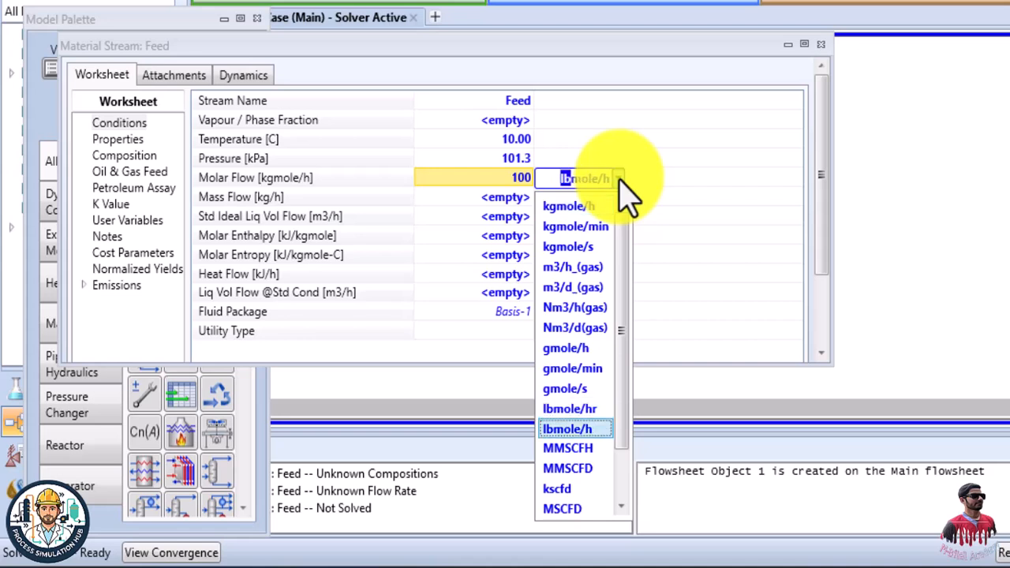
{"action": "left_click", "coordinate": [577, 431]}
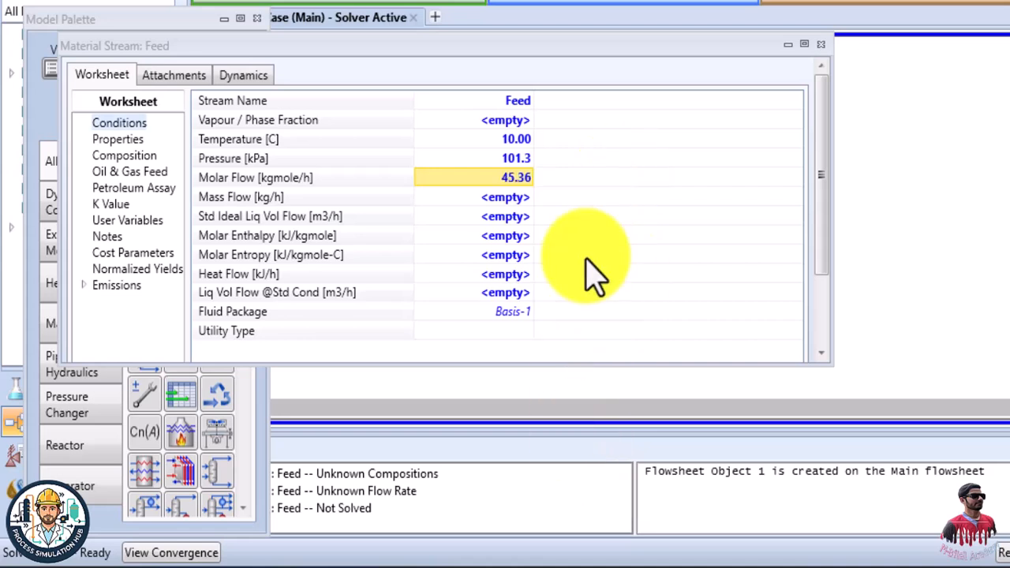
Enter the Feed mole fractions as ethane 0.15, propane 0.20, i-butane 0.60 and n-butane 0.05, and close the stream.
{"action": "left_click", "coordinate": [126, 156]}
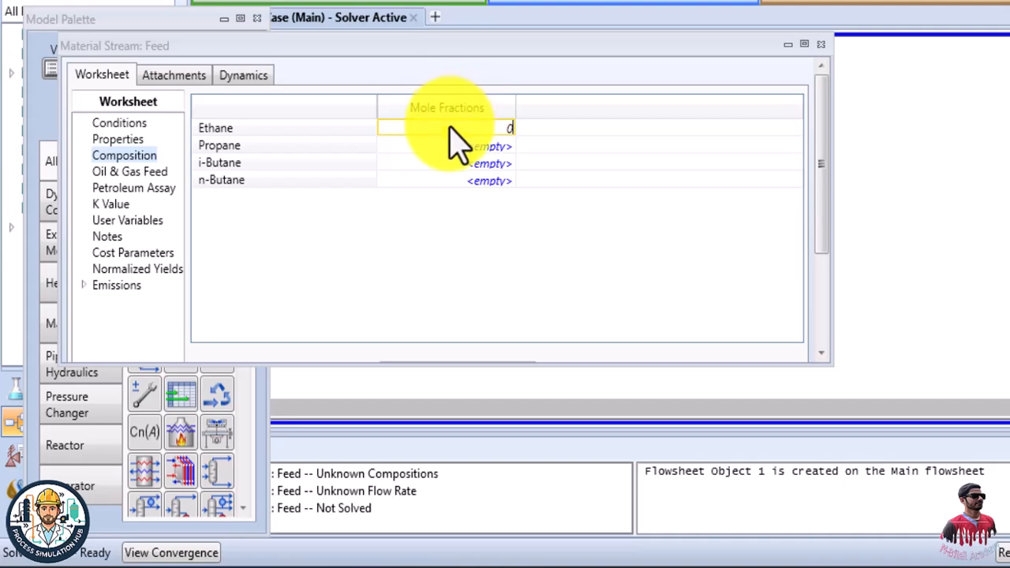
{"action": "key", "text": "Return"}
{"action": "type", "text": "0.2"}
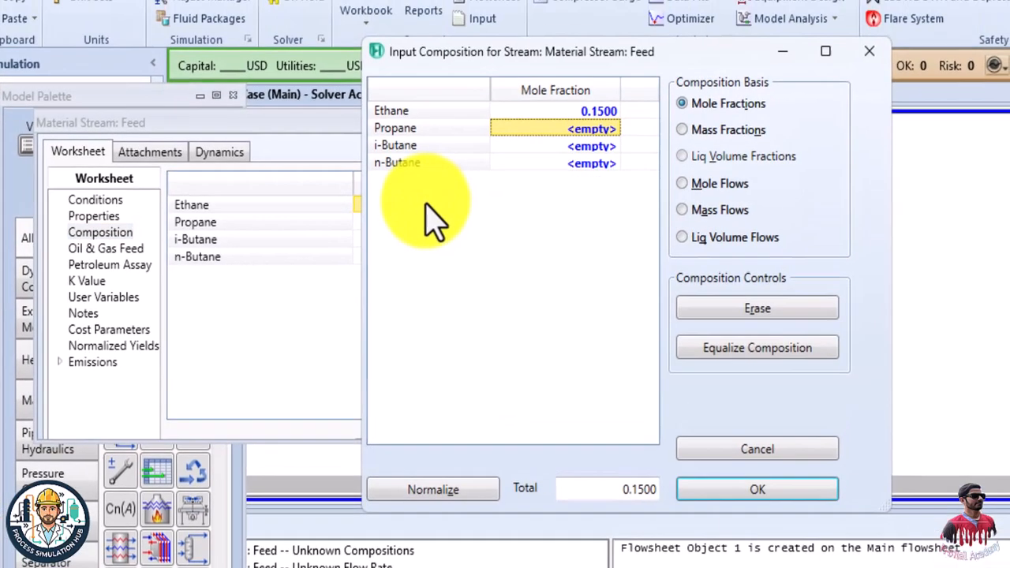
{"action": "key", "text": "Return"}
{"action": "type", "text": "0.6"}
{"action": "key", "text": "Return"}
{"action": "type", "text": "0."}
{"action": "key", "text": "Return"}
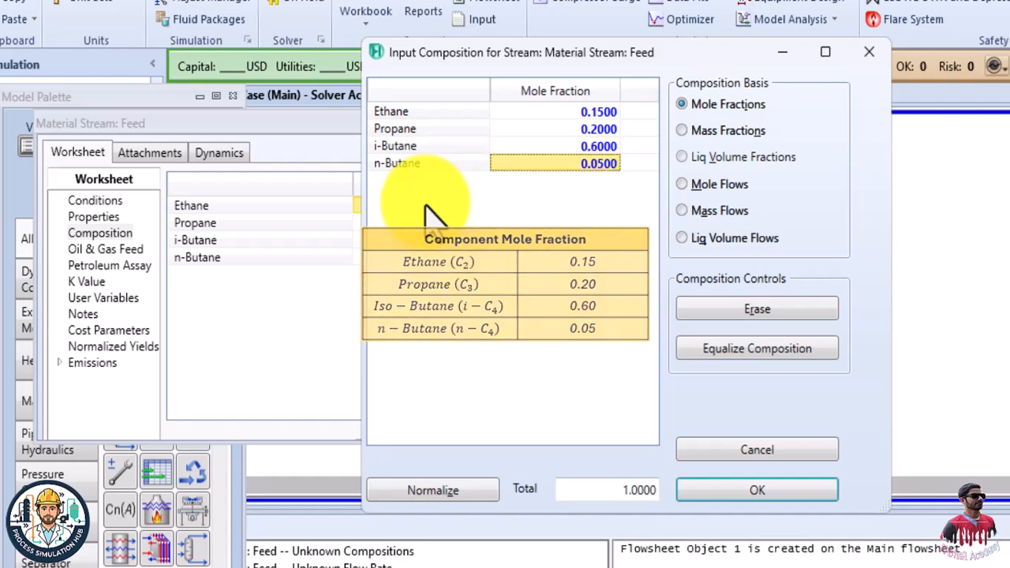
{"action": "left_click", "coordinate": [722, 493]}
{"action": "left_click_drag", "start_coordinate": [571, 445], "coordinate": [553, 563]}
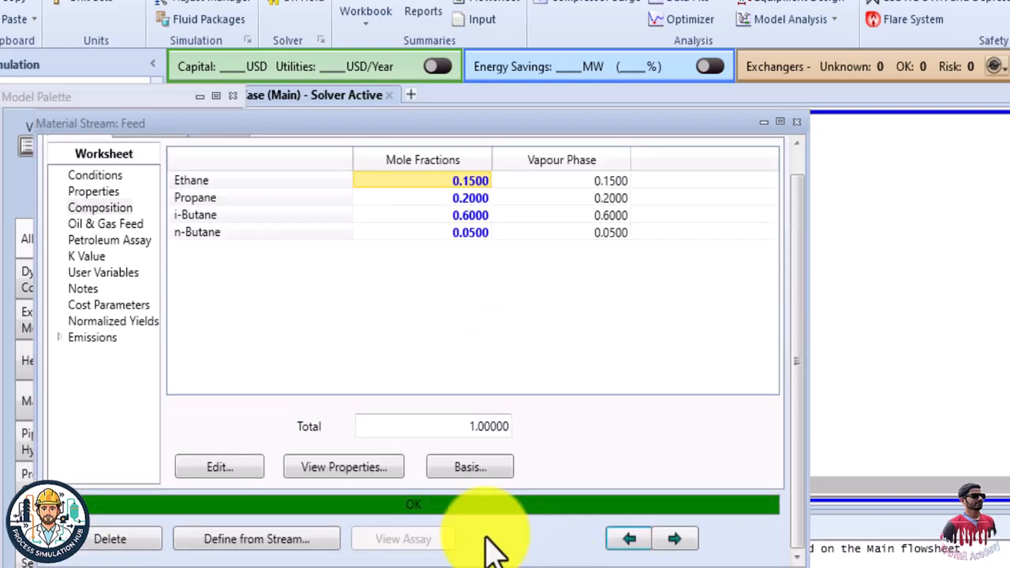
{"action": "left_click", "coordinate": [796, 122]}
Place a compressor beside the Feed stream on the flowsheet and name it compressor.
{"action": "left_click", "coordinate": [394, 361]}
{"action": "left_click_drag", "start_coordinate": [197, 359], "coordinate": [509, 314]}
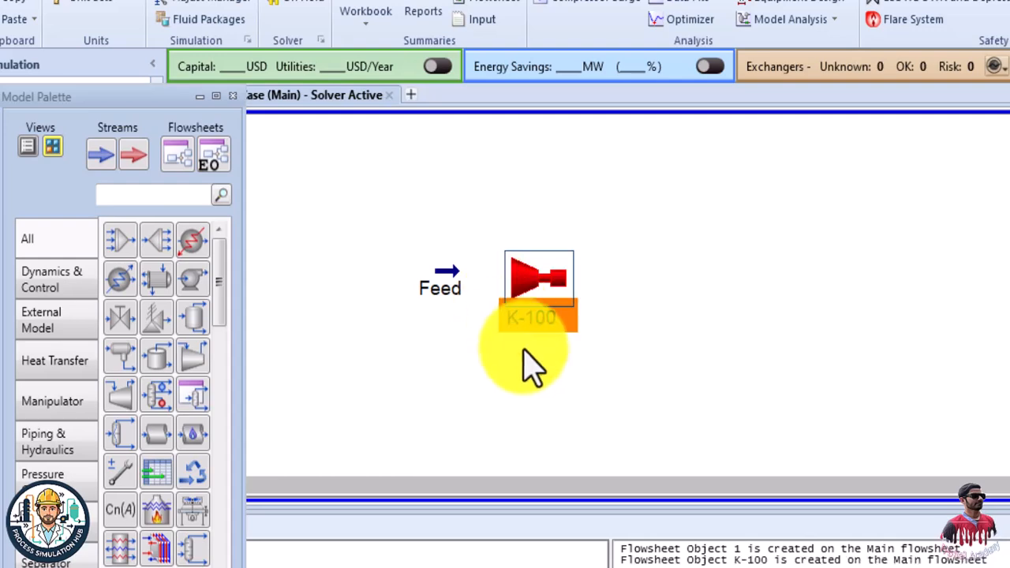
{"action": "double_click", "coordinate": [534, 304]}
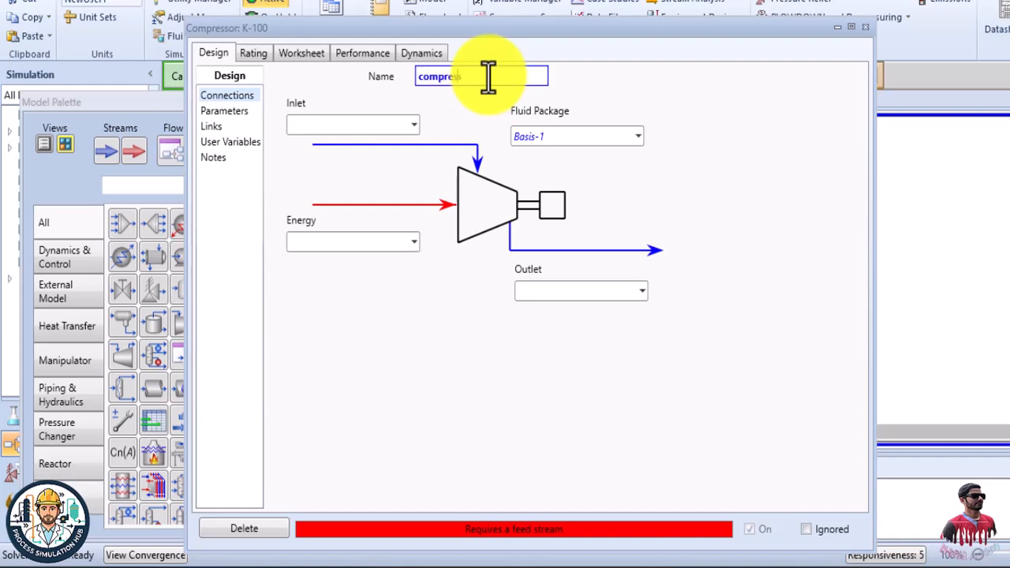
Connect the compressor with Feed as inlet, Comp Gas as outlet and Comp Work as energy stream.
{"action": "left_click", "coordinate": [414, 124]}
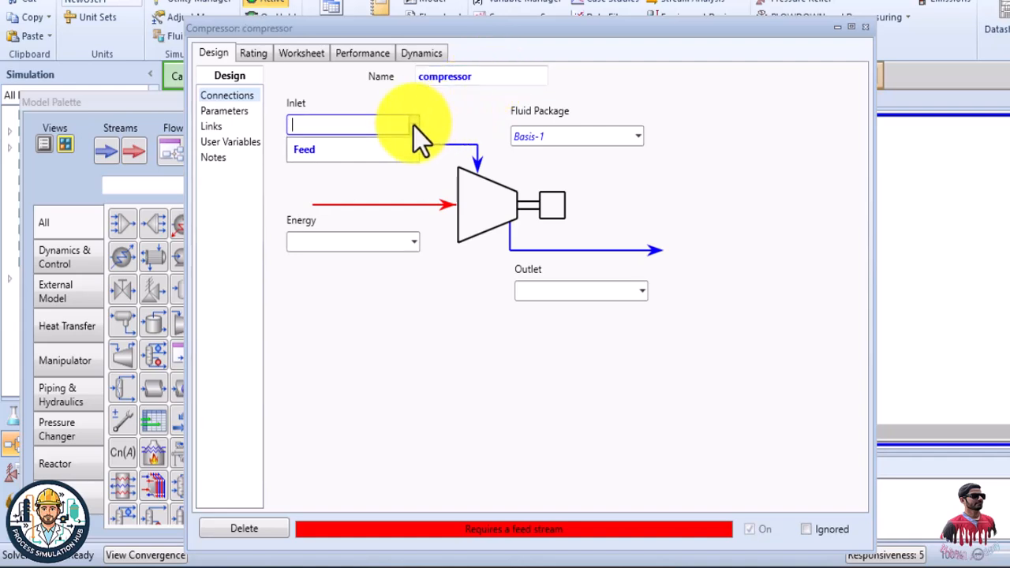
{"action": "left_click", "coordinate": [385, 150]}
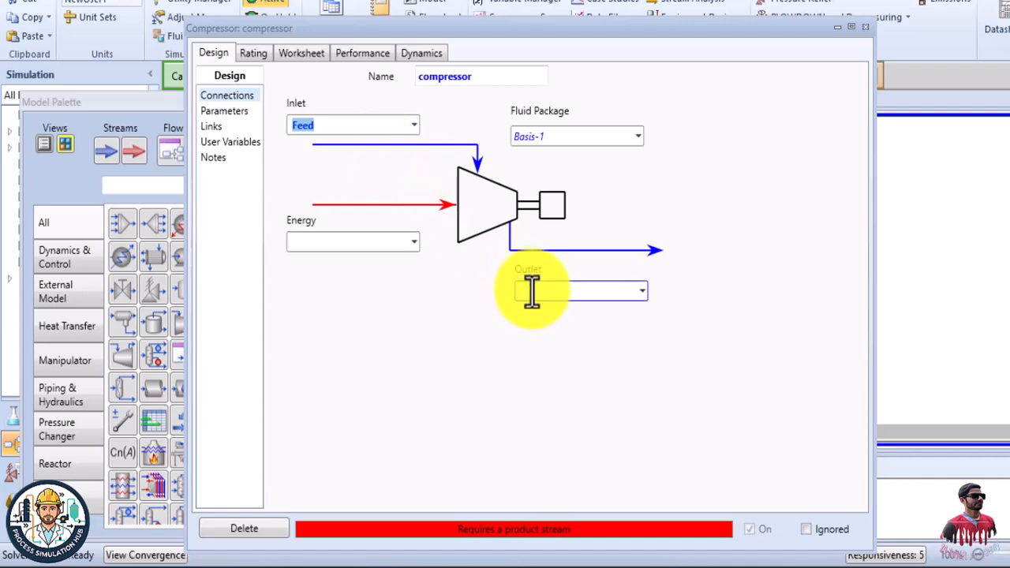
{"action": "left_click", "coordinate": [607, 289]}
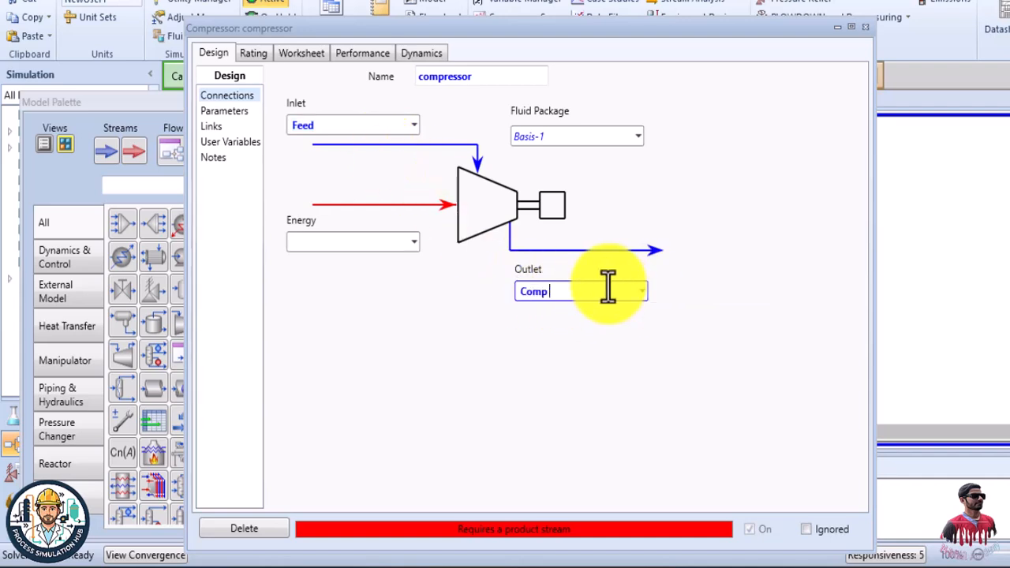
{"action": "key", "text": "Return"}
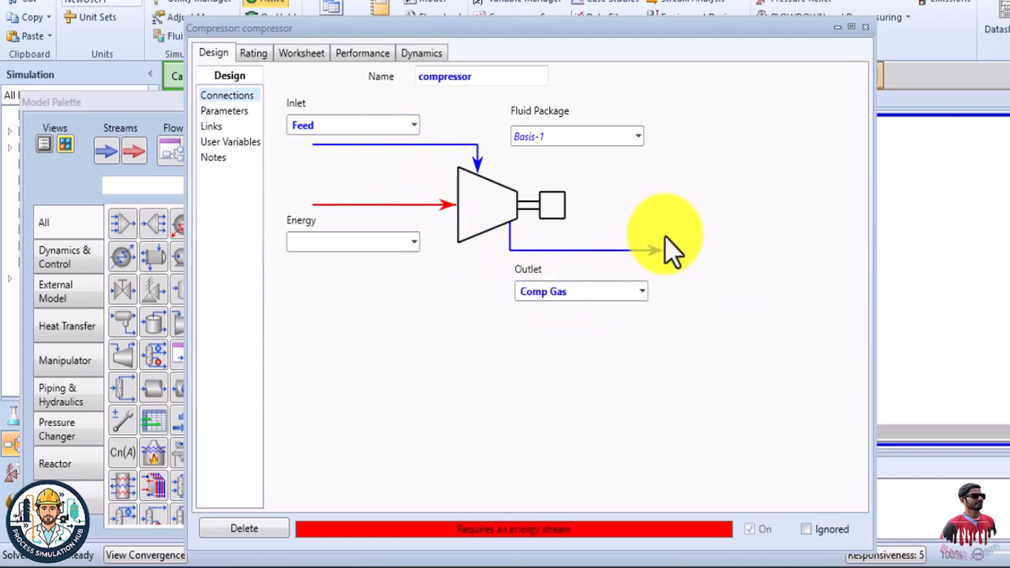
{"action": "left_click", "coordinate": [393, 243]}
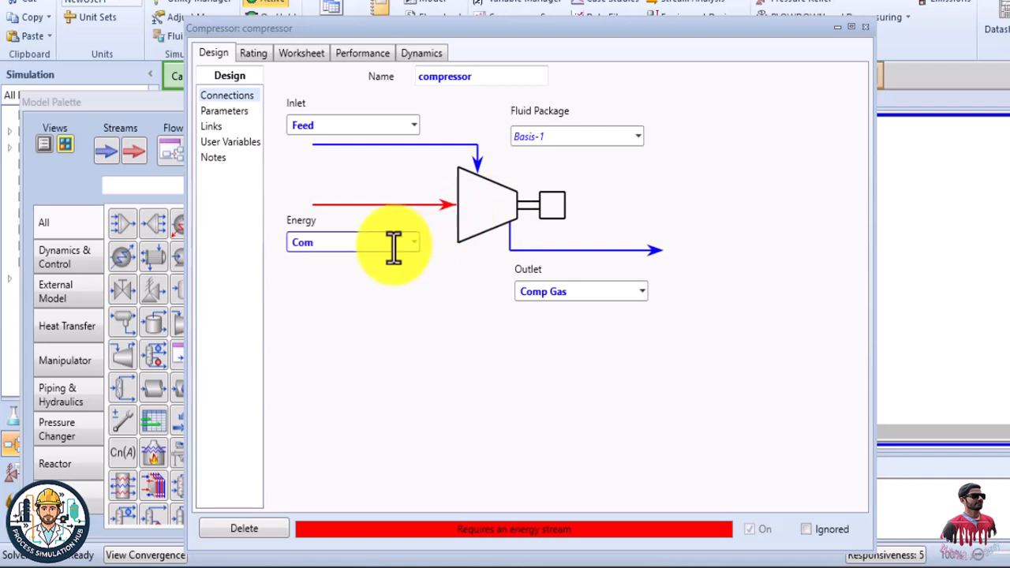
{"action": "type", "text": "Comp Work"}
{"action": "key", "text": "Return"}
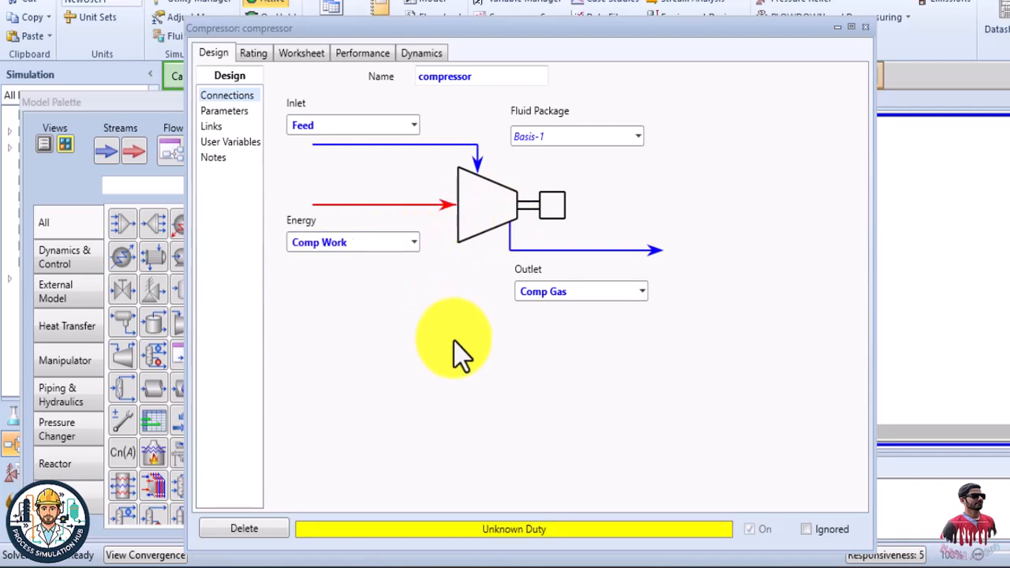
Set the Comp Gas outlet pressure to 50 psia in the compressor's worksheet and close the compressor window.
{"action": "left_click", "coordinate": [233, 112]}
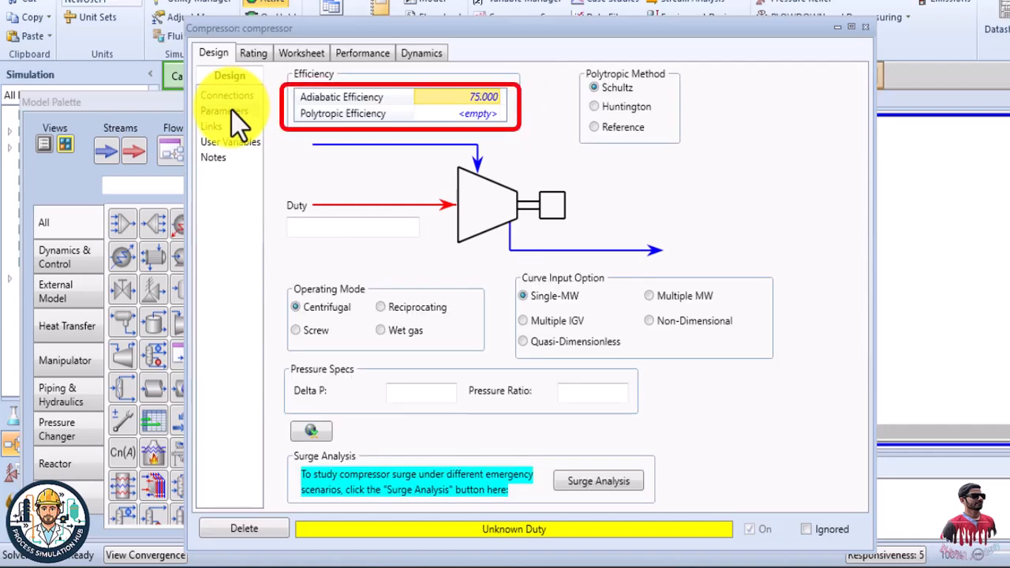
{"action": "left_click", "coordinate": [299, 56]}
{"action": "left_click", "coordinate": [588, 127]}
{"action": "type", "text": "50"}
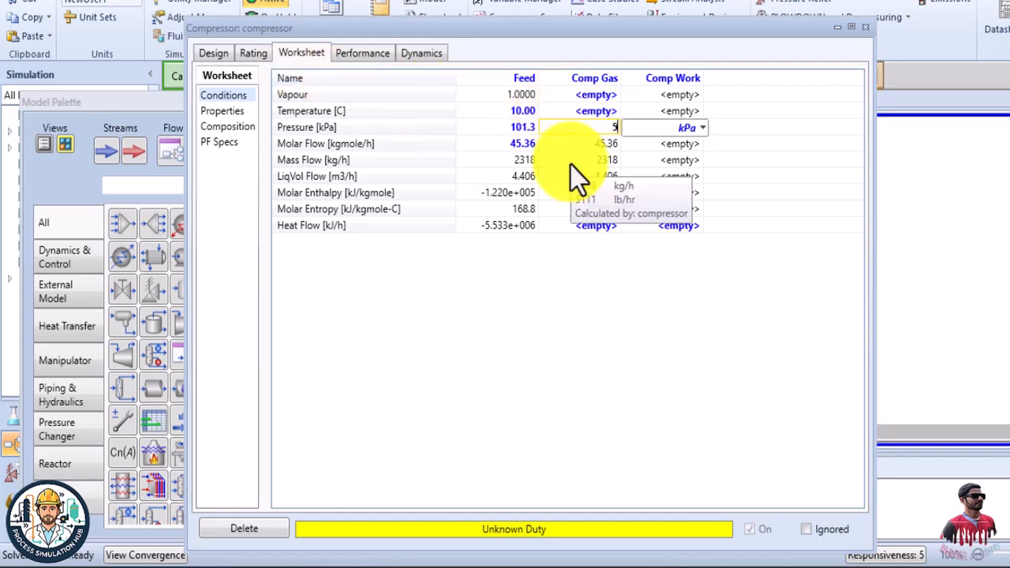
{"action": "left_click", "coordinate": [704, 128]}
{"action": "left_click_drag", "start_coordinate": [702, 197], "coordinate": [707, 333]}
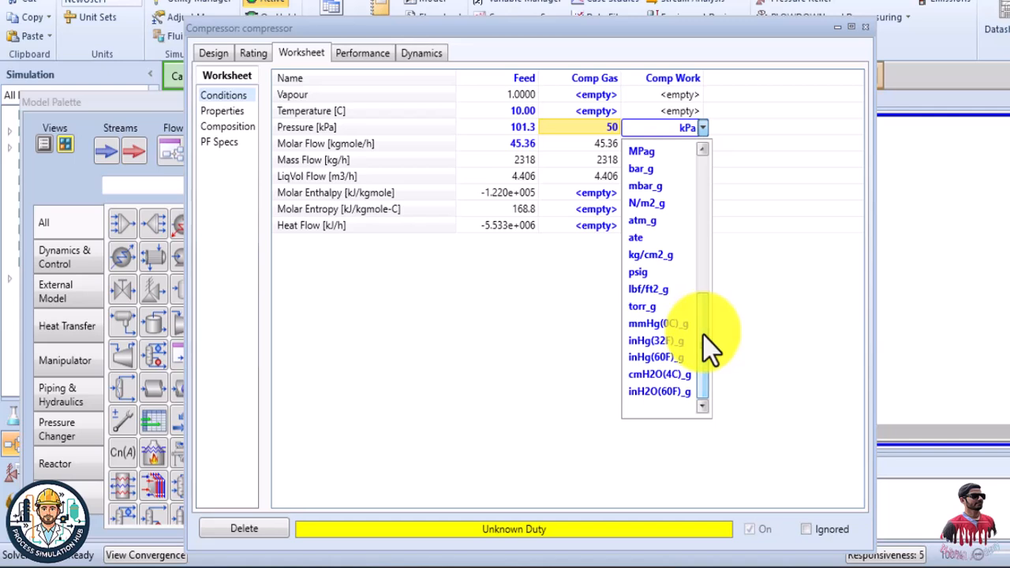
{"action": "type", "text": "psia"}
{"action": "key", "text": "Return"}
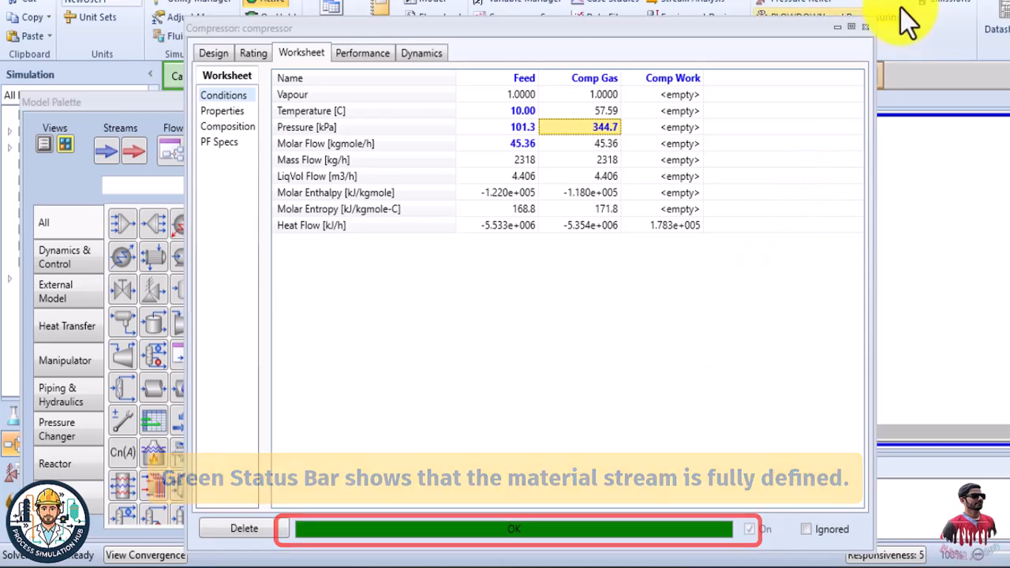
{"action": "left_click", "coordinate": [867, 28]}
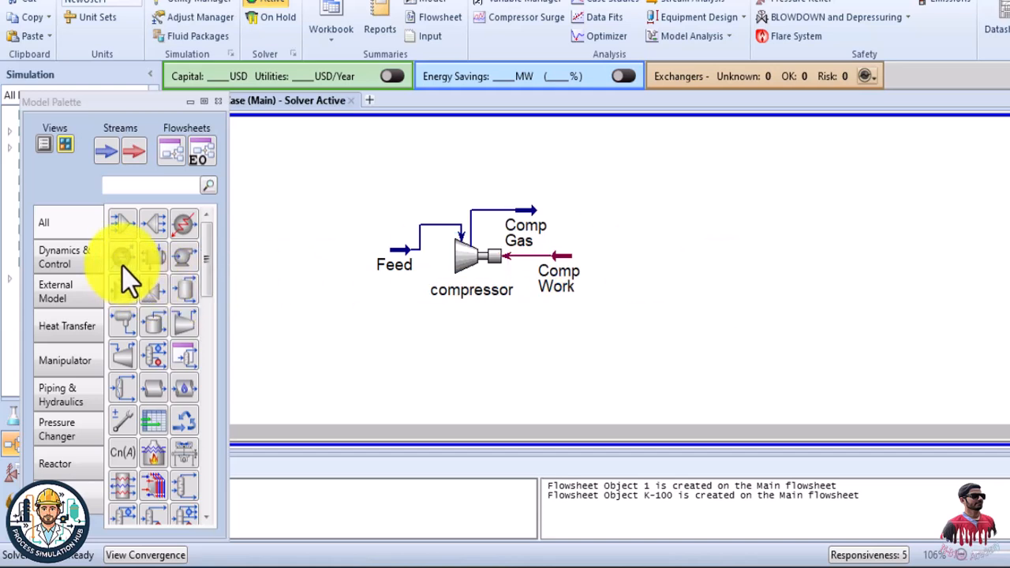
Place a cooler downstream of the compressor on the flowsheet and name it cooler.
{"action": "left_click_drag", "start_coordinate": [128, 277], "coordinate": [620, 270]}
{"action": "double_click", "coordinate": [650, 254]}
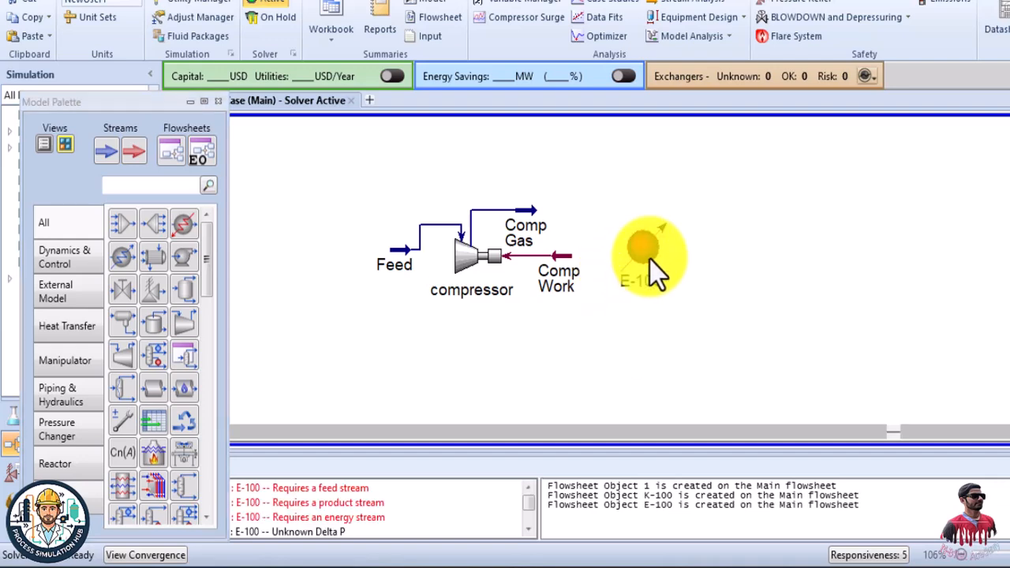
{"action": "left_click_drag", "start_coordinate": [588, 196], "coordinate": [713, 87]}
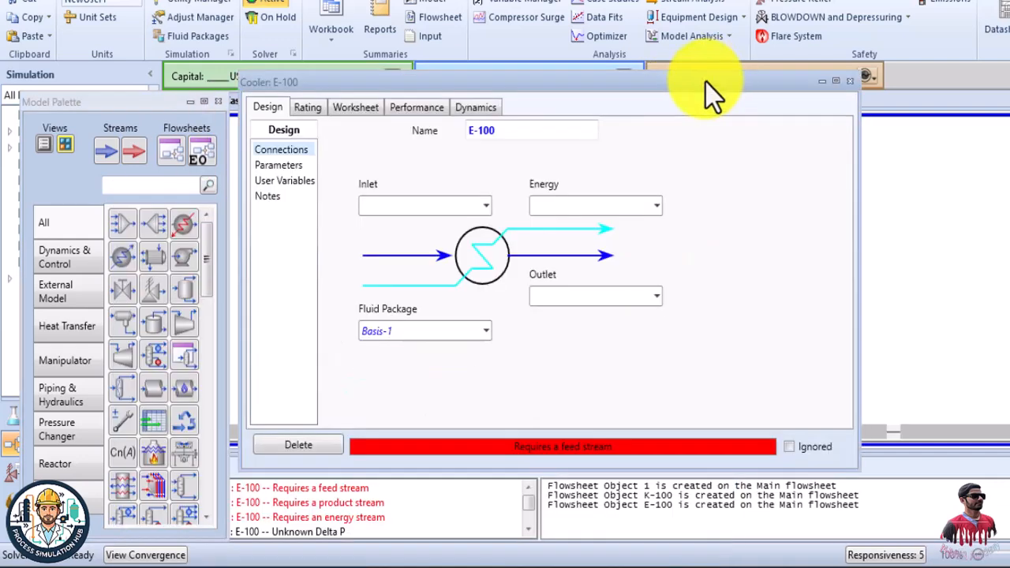
{"action": "left_click", "coordinate": [495, 138]}
{"action": "type", "text": "cooler"}
Connect the cooler with Comp Gas as inlet, Cool Gas as outlet and Cool Q as energy stream.
{"action": "left_click", "coordinate": [483, 205]}
{"action": "left_click", "coordinate": [459, 237]}
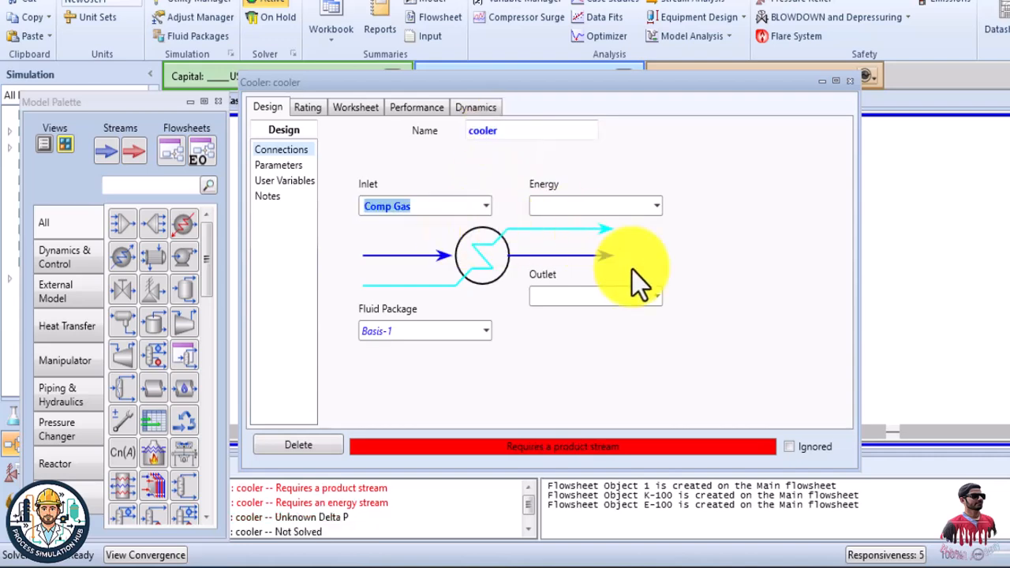
{"action": "left_click", "coordinate": [626, 298]}
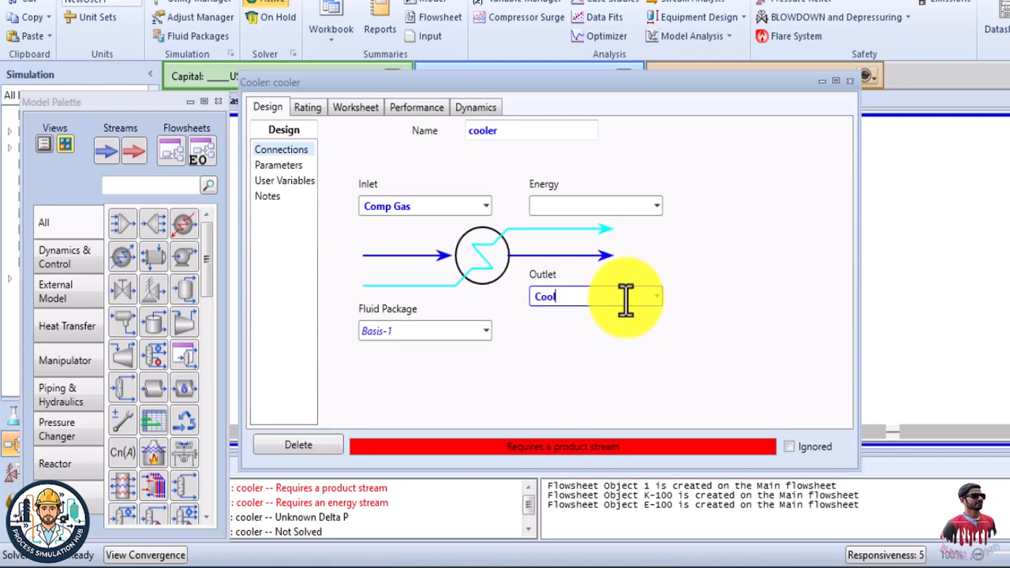
{"action": "key", "text": "Return"}
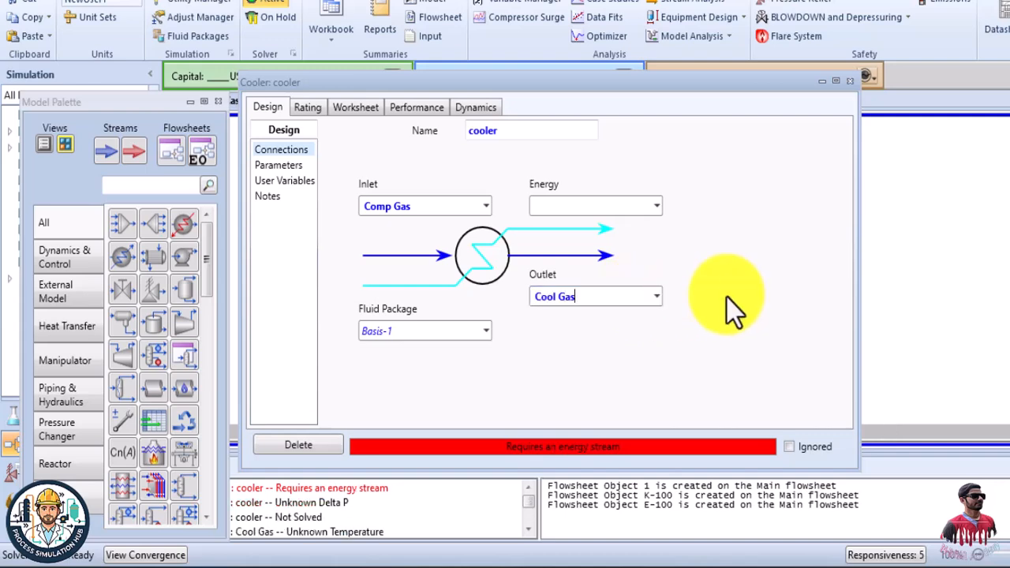
{"action": "left_click", "coordinate": [640, 205]}
{"action": "type", "text": "Cool Q"}
{"action": "key", "text": "Return"}
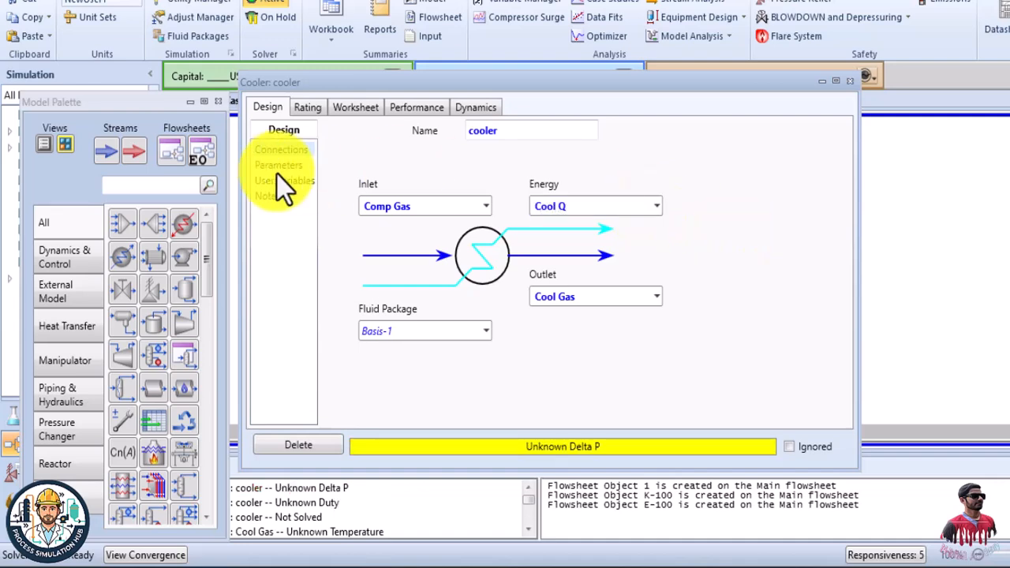
Set the cooler's pressure drop to 0 kPa and the Cool Gas temperature to 32 F, and close the cooler window.
{"action": "left_click", "coordinate": [269, 167]}
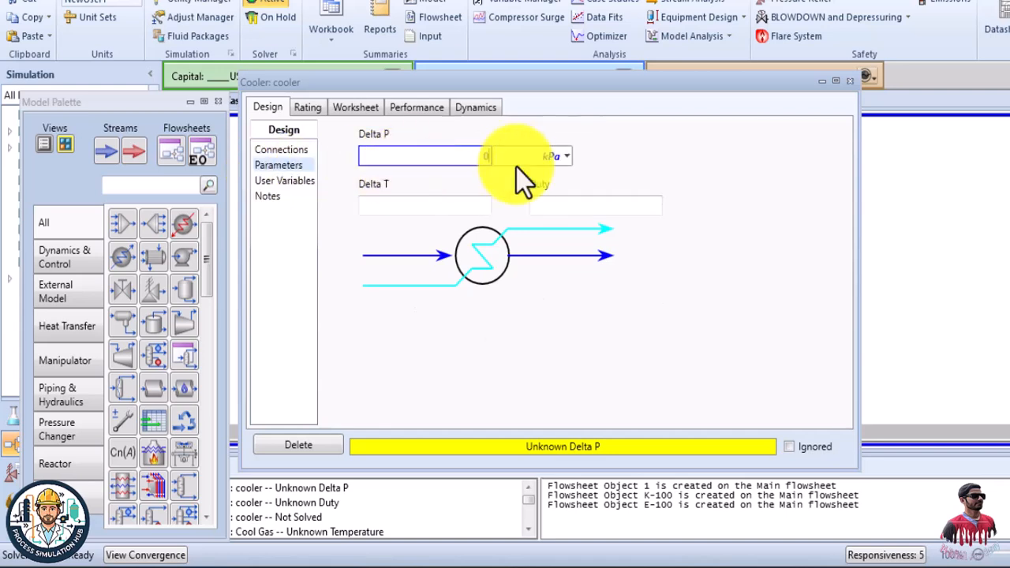
{"action": "left_click", "coordinate": [633, 162]}
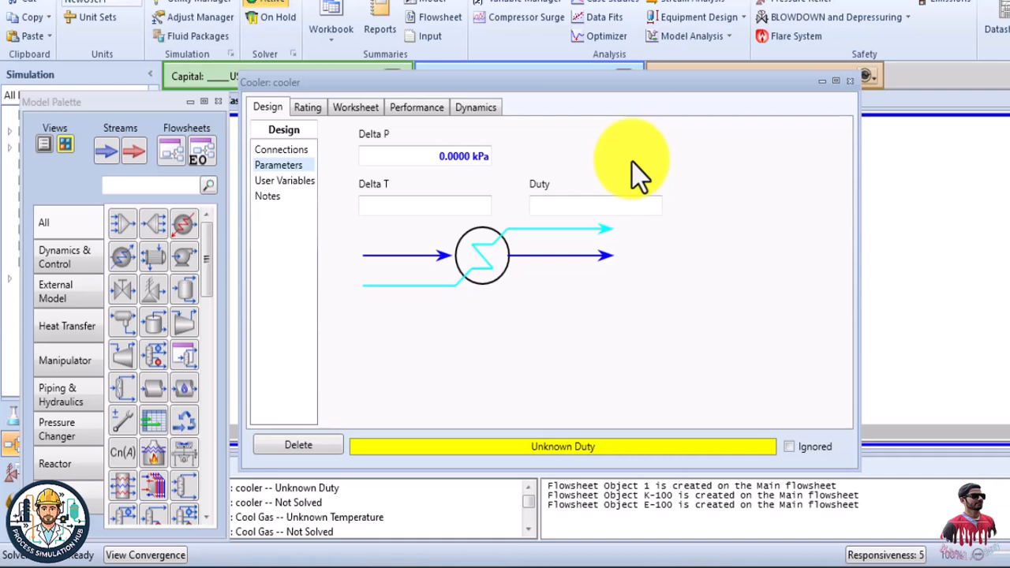
{"action": "left_click", "coordinate": [356, 107]}
{"action": "left_click", "coordinate": [625, 167]}
{"action": "type", "text": "32"}
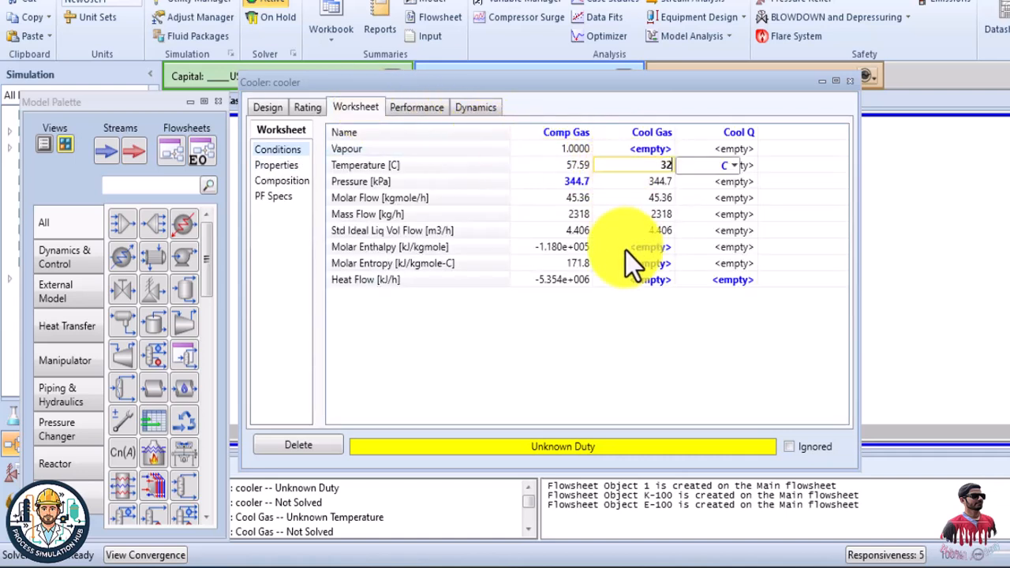
{"action": "left_click", "coordinate": [735, 166]}
{"action": "left_click", "coordinate": [711, 223]}
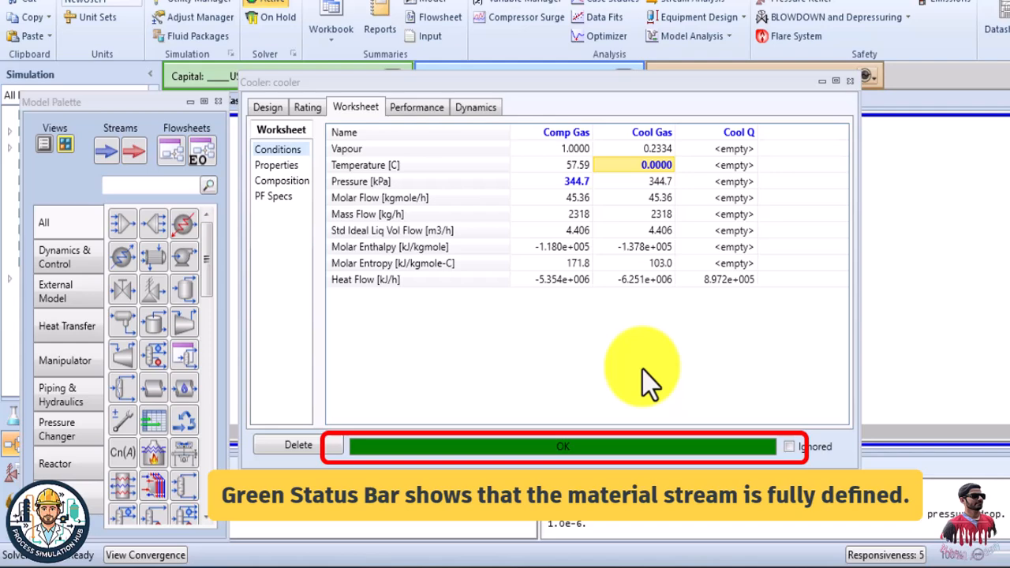
{"action": "left_click", "coordinate": [850, 81]}
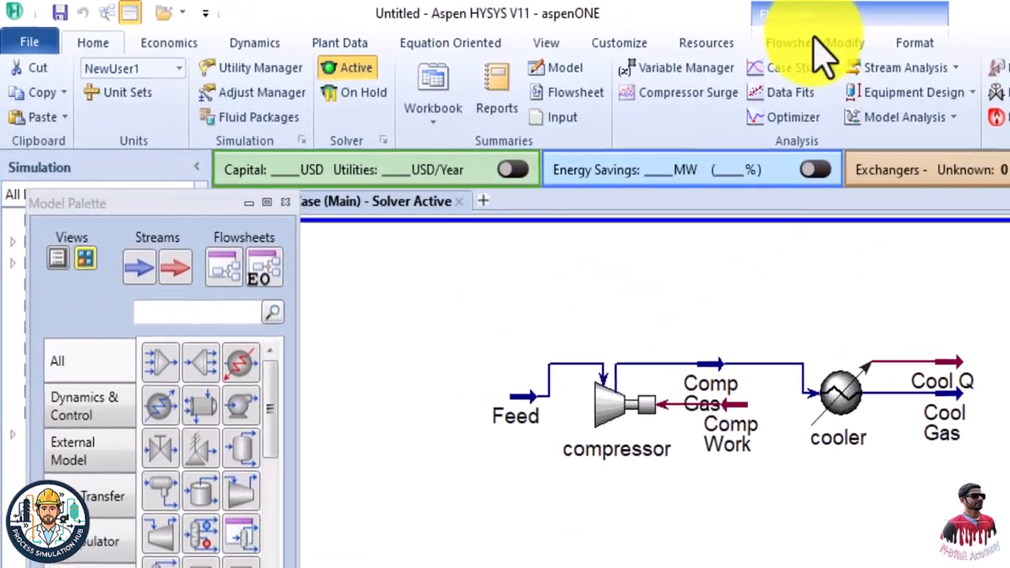
Reposition all flowsheet objects automatically and confirm the rearrangement.
{"action": "left_click", "coordinate": [570, 30]}
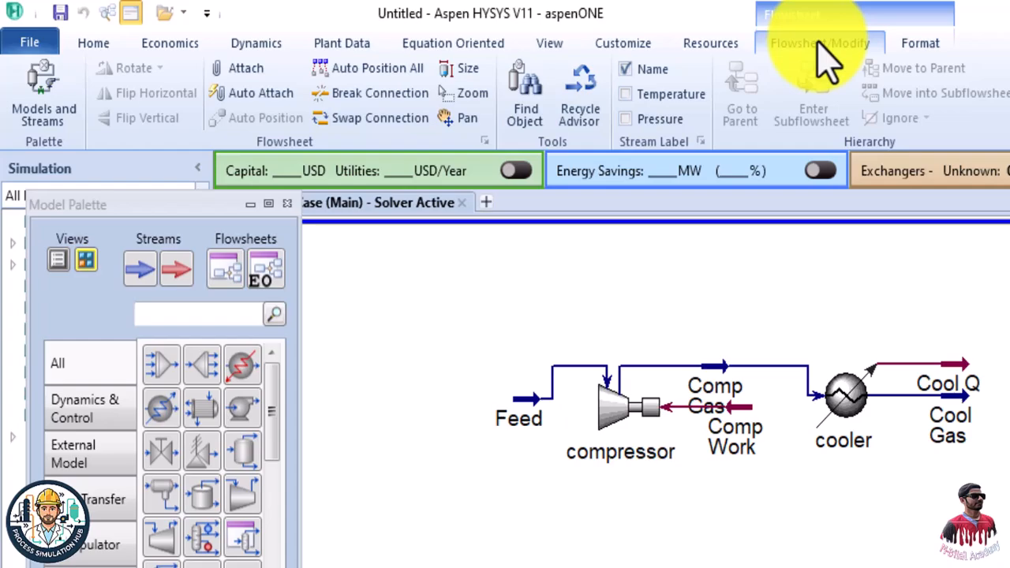
{"action": "left_click", "coordinate": [399, 70]}
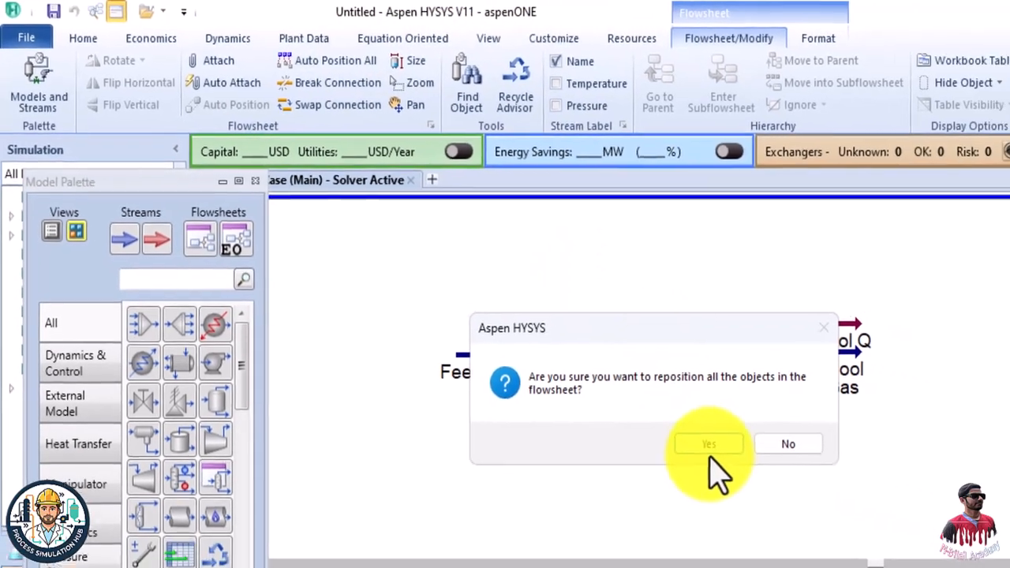
{"action": "left_click", "coordinate": [777, 488]}
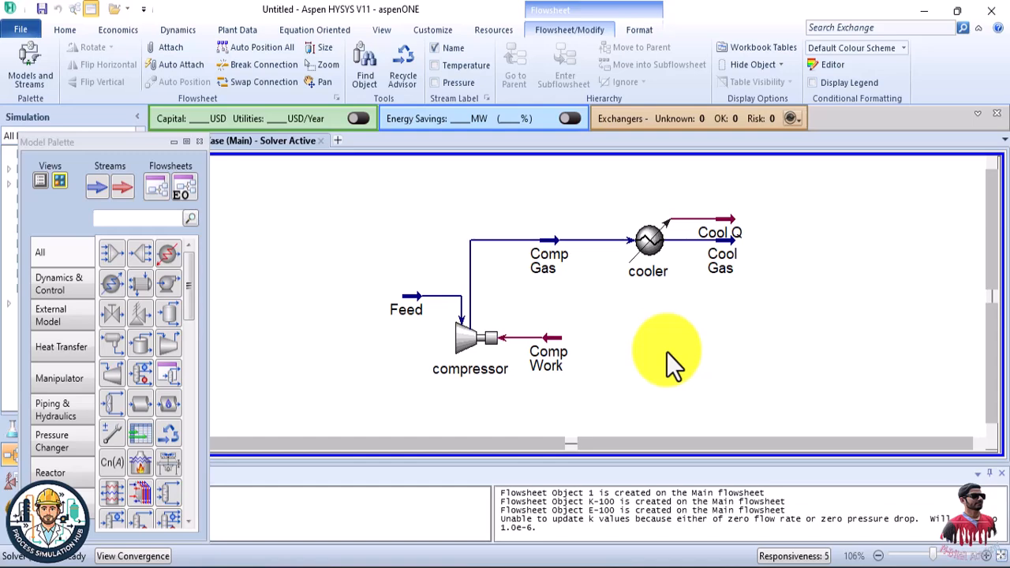
Place a separator downstream of the cooler on the flowsheet and name it Separator.
{"action": "left_click_drag", "start_coordinate": [165, 311], "coordinate": [794, 305]}
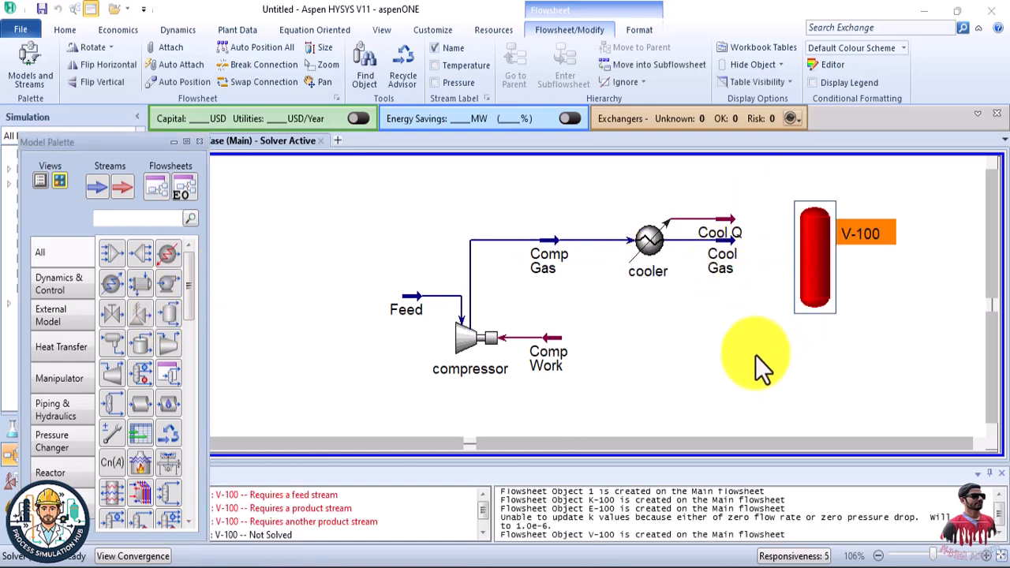
{"action": "double_click", "coordinate": [816, 273]}
{"action": "left_click_drag", "start_coordinate": [467, 133], "coordinate": [656, 132]}
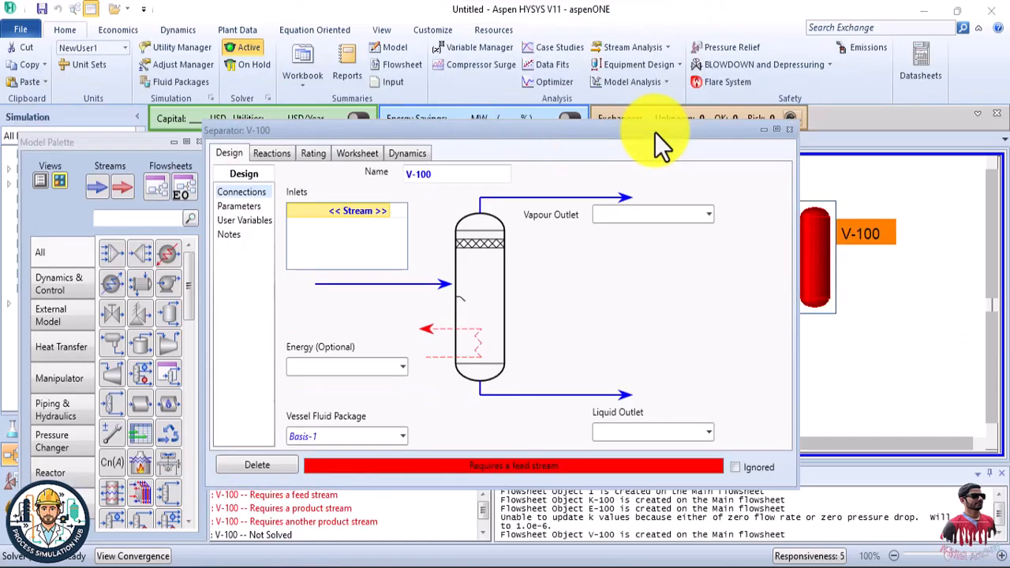
{"action": "left_click", "coordinate": [480, 175]}
{"action": "type", "text": "Separator"}
{"action": "key", "text": "Return"}
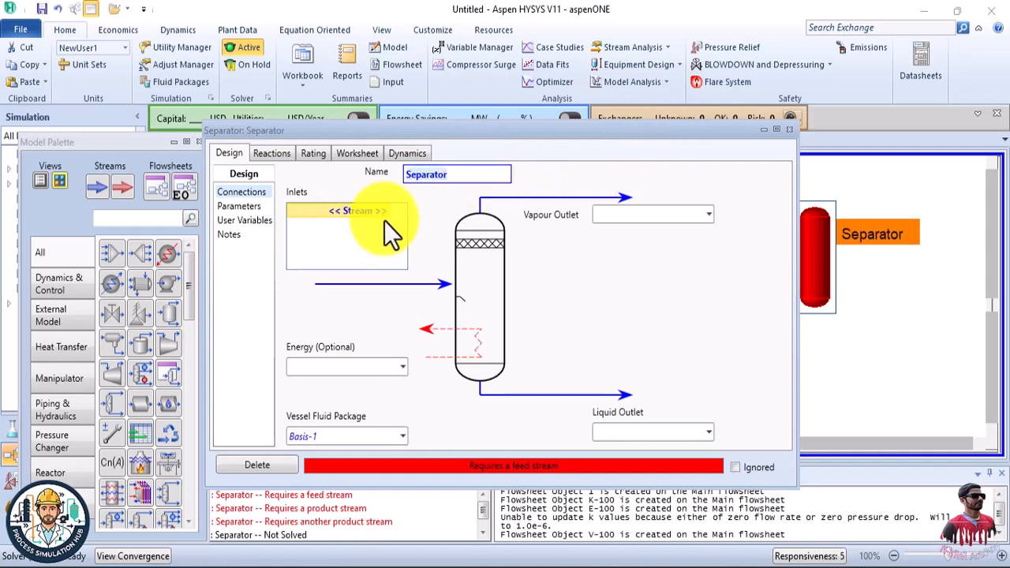
Connect the separator with Cool Gas as inlet, Top as vapour outlet and Bottom as liquid outlet.
{"action": "left_click", "coordinate": [384, 213]}
{"action": "left_click", "coordinate": [371, 226]}
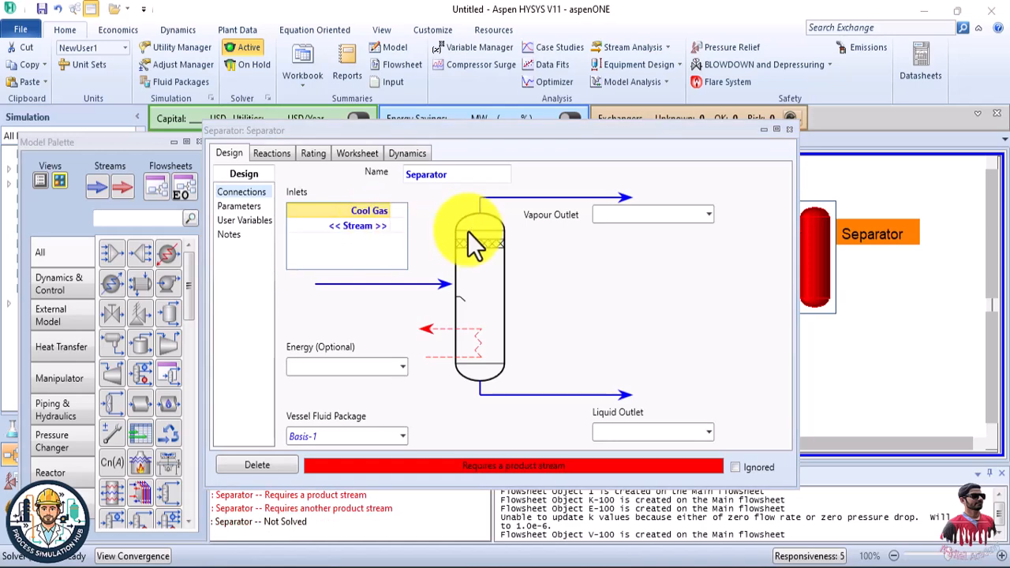
{"action": "left_click", "coordinate": [709, 216]}
{"action": "left_click", "coordinate": [685, 216]}
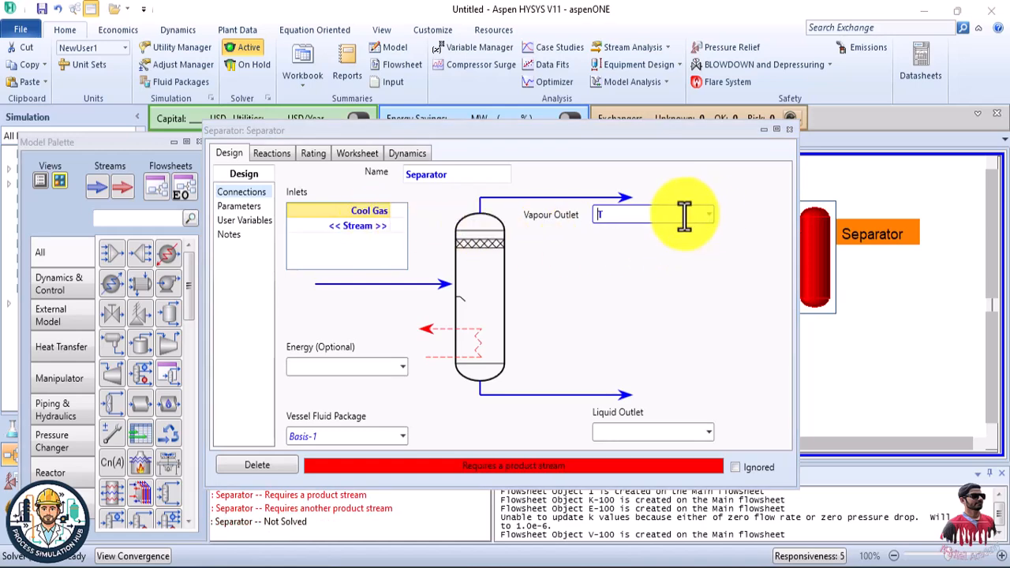
{"action": "key", "text": "Return"}
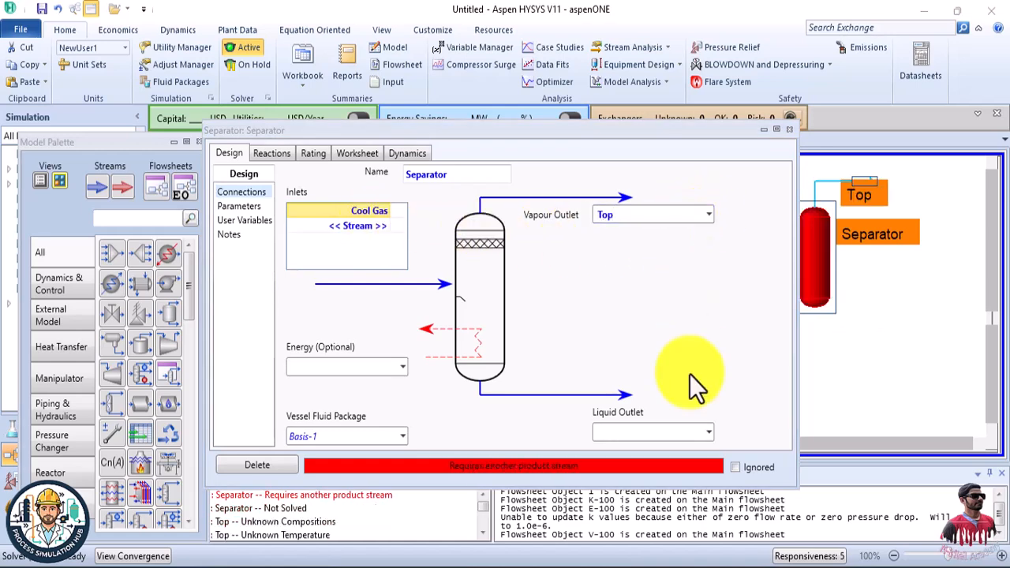
{"action": "left_click", "coordinate": [706, 437]}
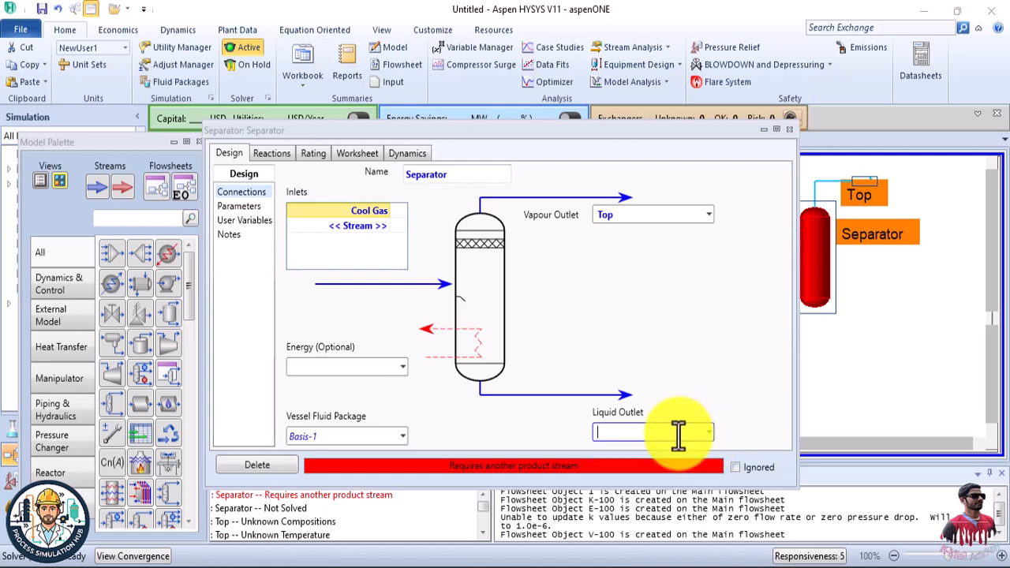
{"action": "type", "text": "Bottom"}
{"action": "key", "text": "Return"}
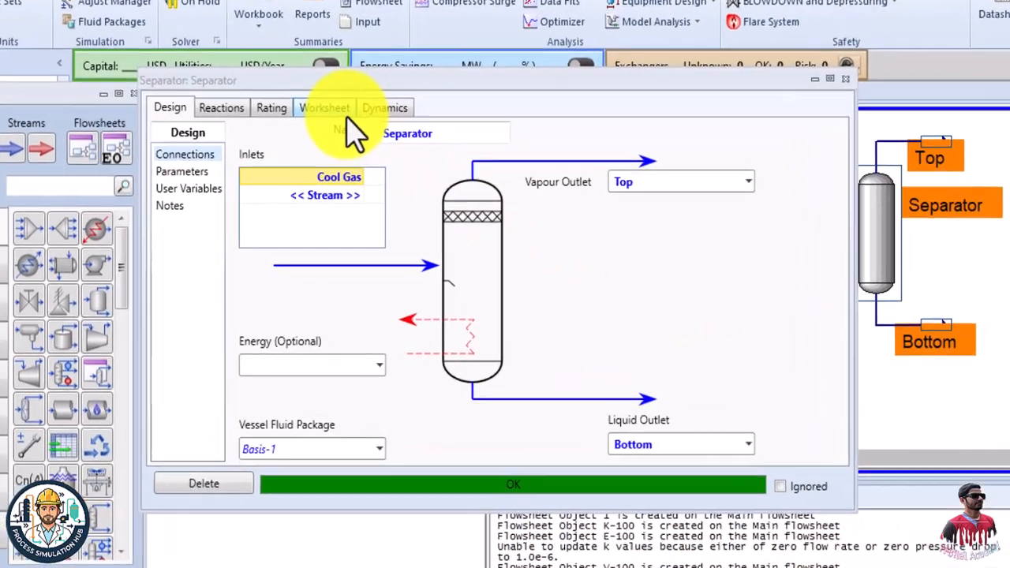
Examine the conditions and compositions of the separator's inlet and outlet streams in its worksheet.
{"action": "left_click", "coordinate": [352, 134]}
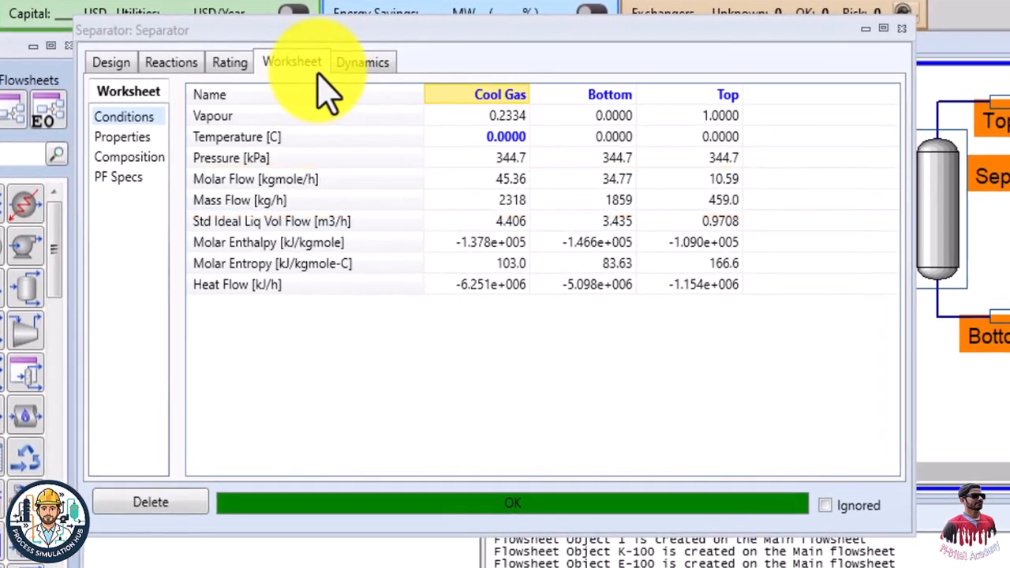
{"action": "left_click", "coordinate": [129, 157]}
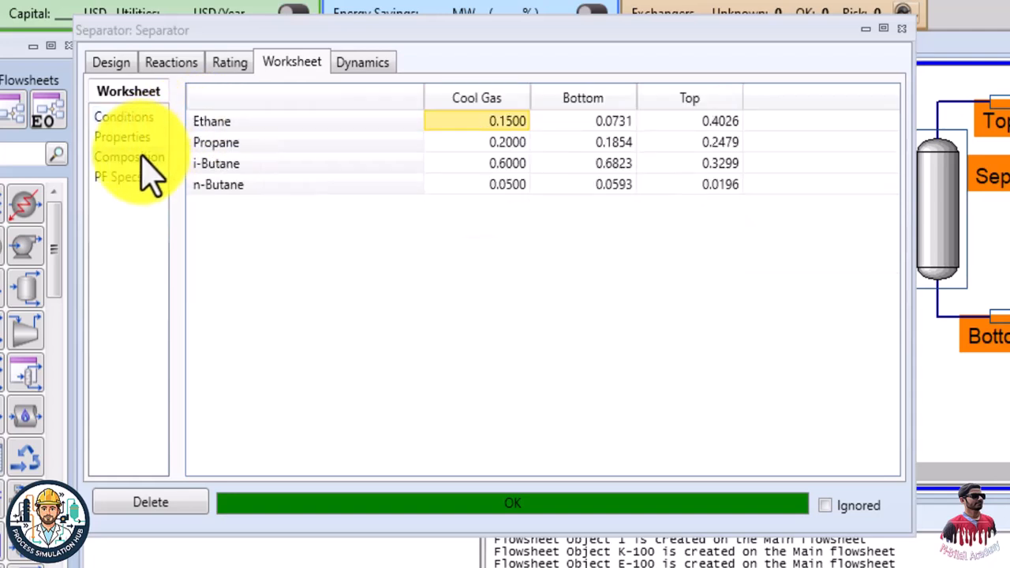